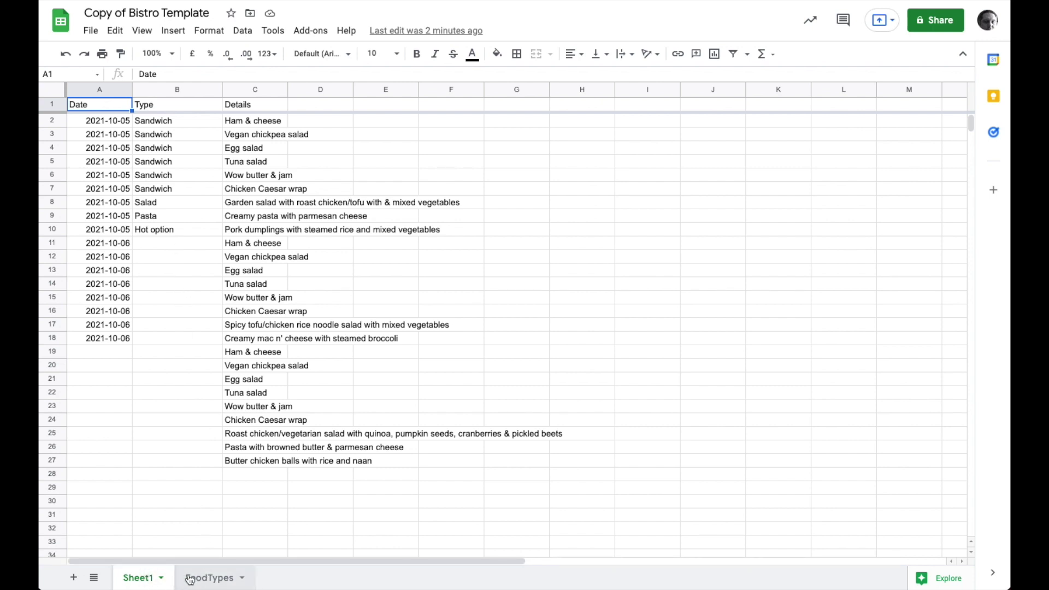
Review the FoodTypes list, then open data validation for all of column B on Sheet1.
left_click(205, 578)
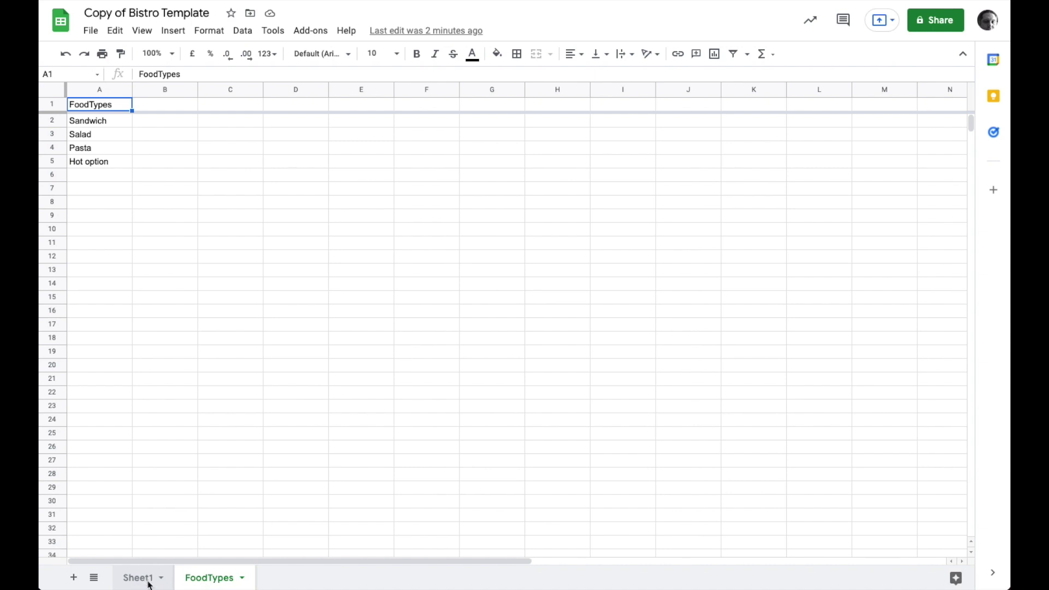
left_click(144, 578)
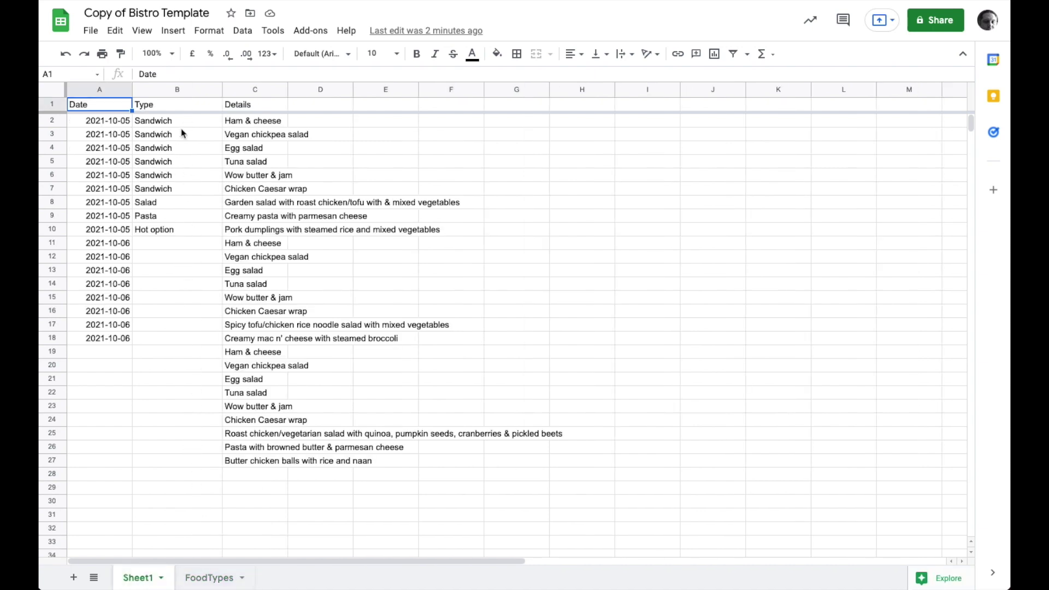
left_click(174, 93)
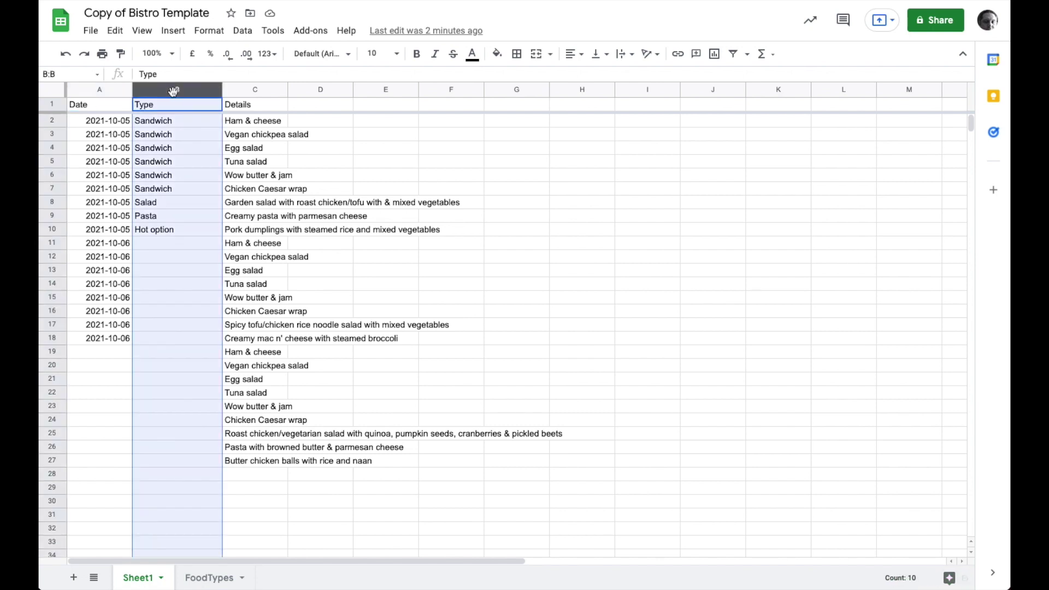
left_click(235, 33)
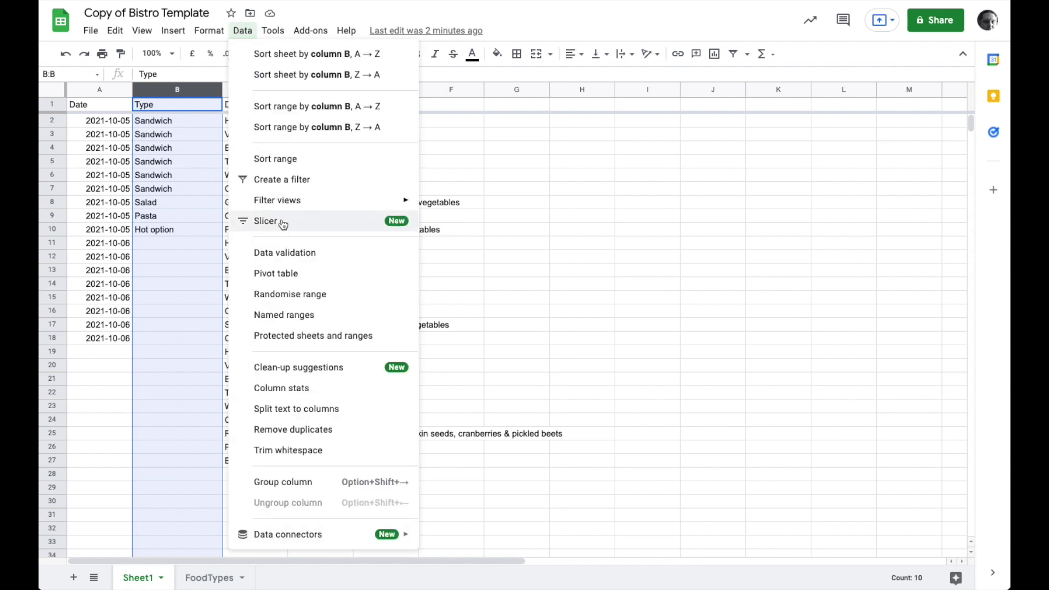
left_click(283, 255)
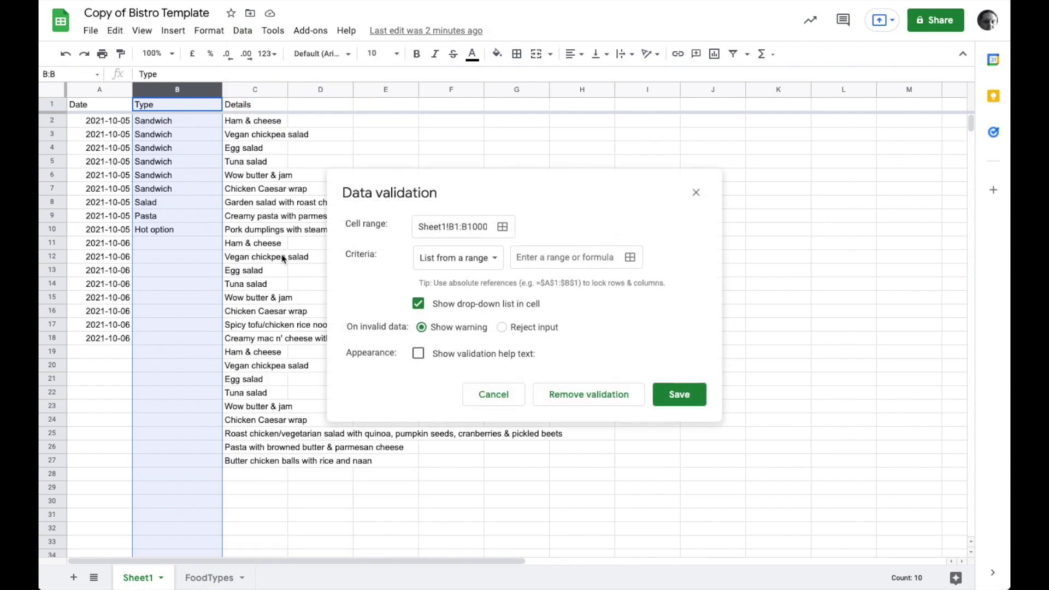
Enter FoodTypes!A2:A as the range supplying the drop-down's allowed values.
left_click(539, 260)
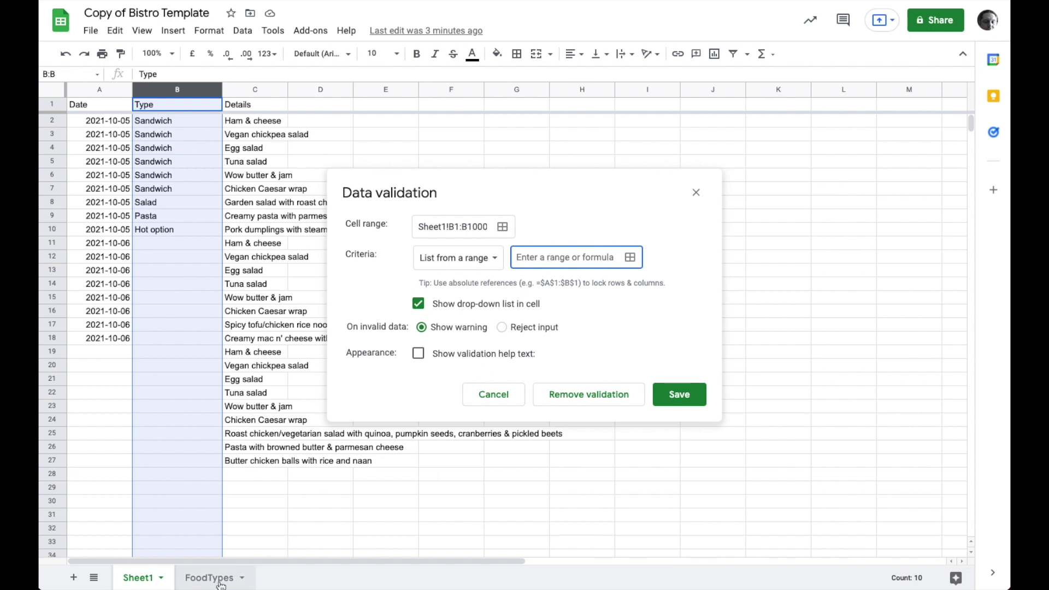
type("Food")
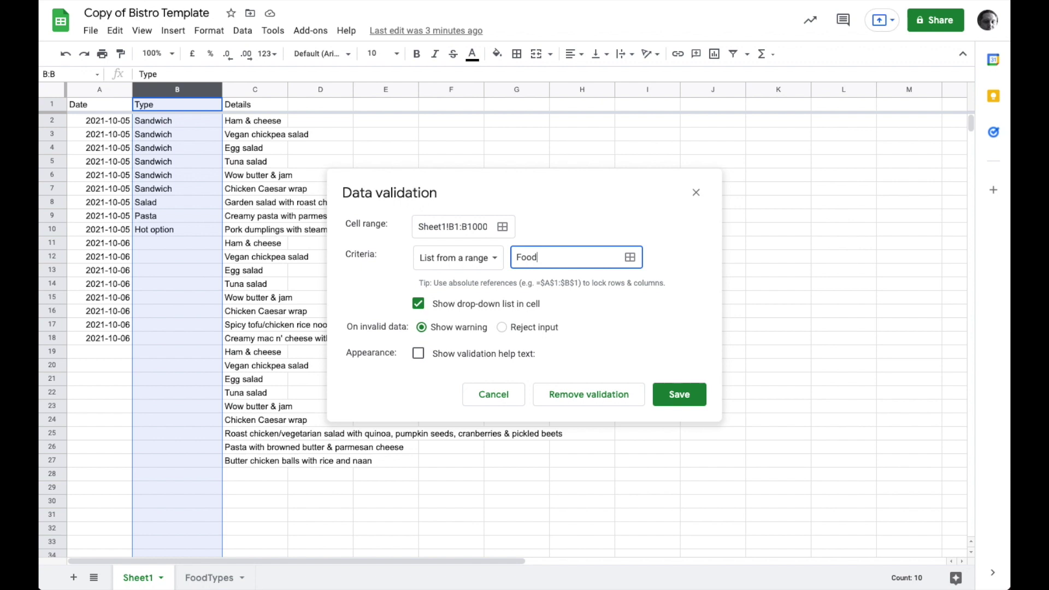
type("Types!A2:A")
left_click(211, 578)
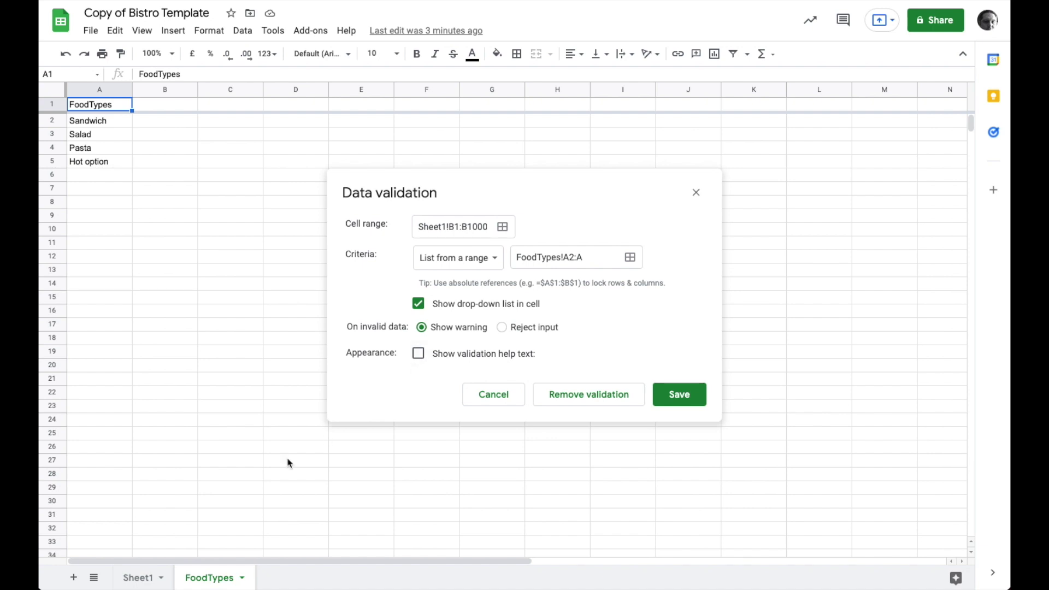
Change the rule's cell range from Sheet1!B1:B1000 to the open-ended Sheet1!B2:B.
left_click(139, 578)
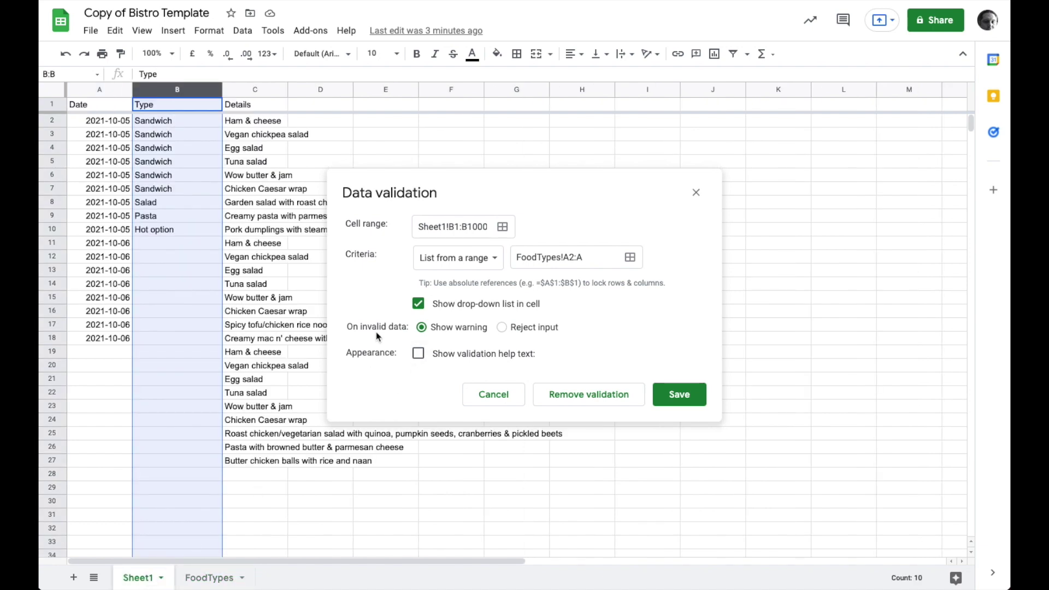
left_click(456, 227)
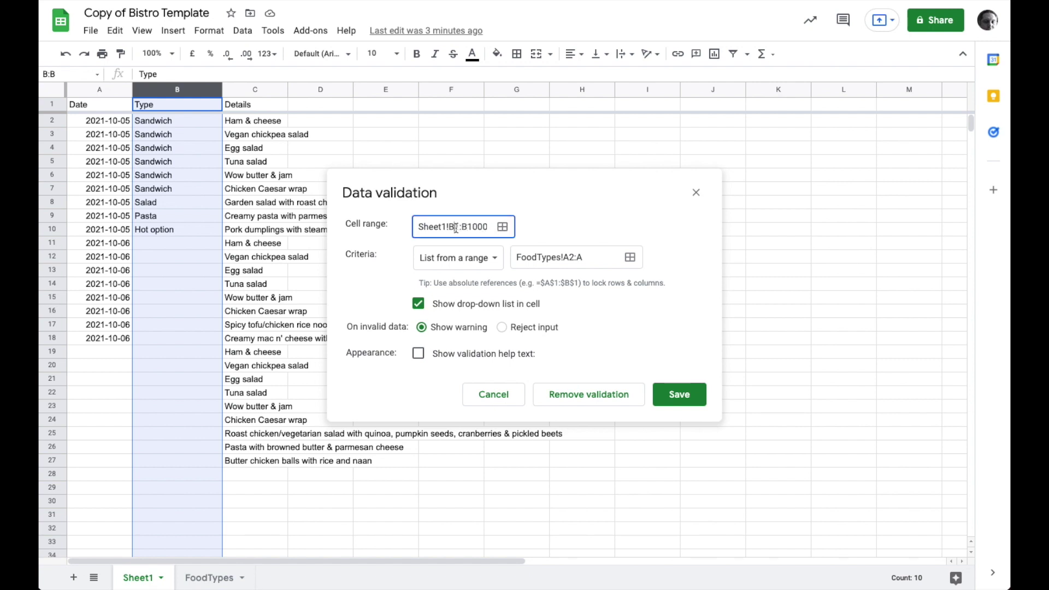
left_click_drag(454, 227, 459, 227)
type("2")
key("shift+End")
key("BackSpace")
Save the validation rule and set B11 through B16 to Sandwich from the drop-downs.
left_click(690, 400)
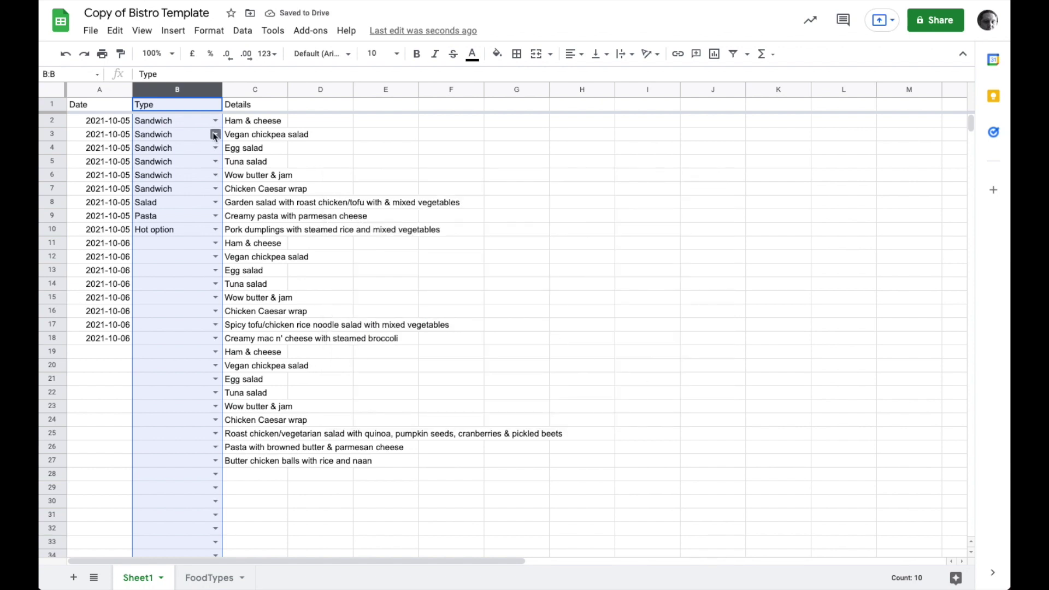
left_click(215, 242)
left_click(199, 263)
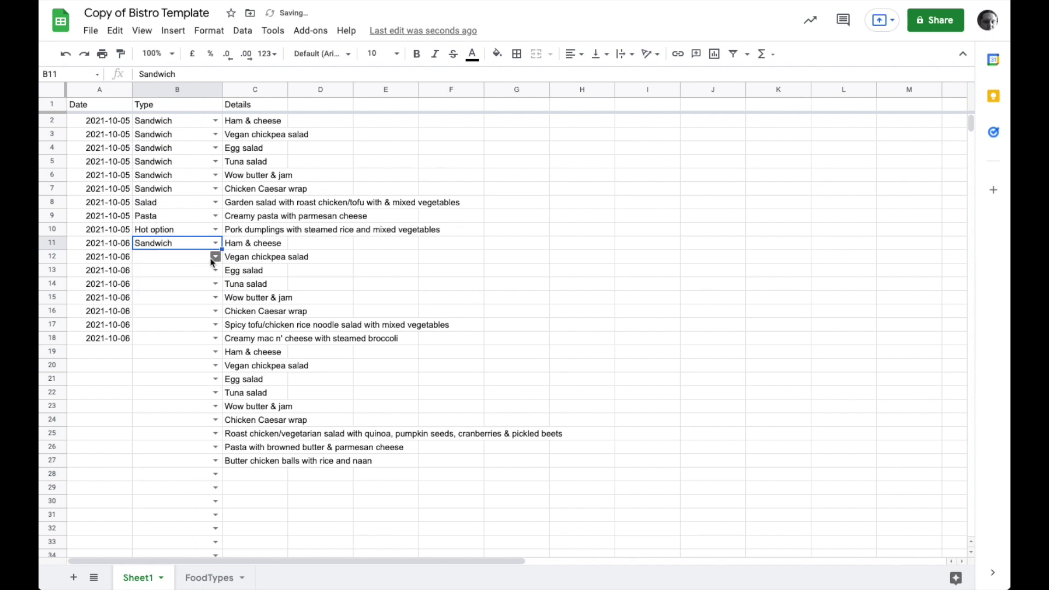
left_click(215, 256)
left_click(201, 276)
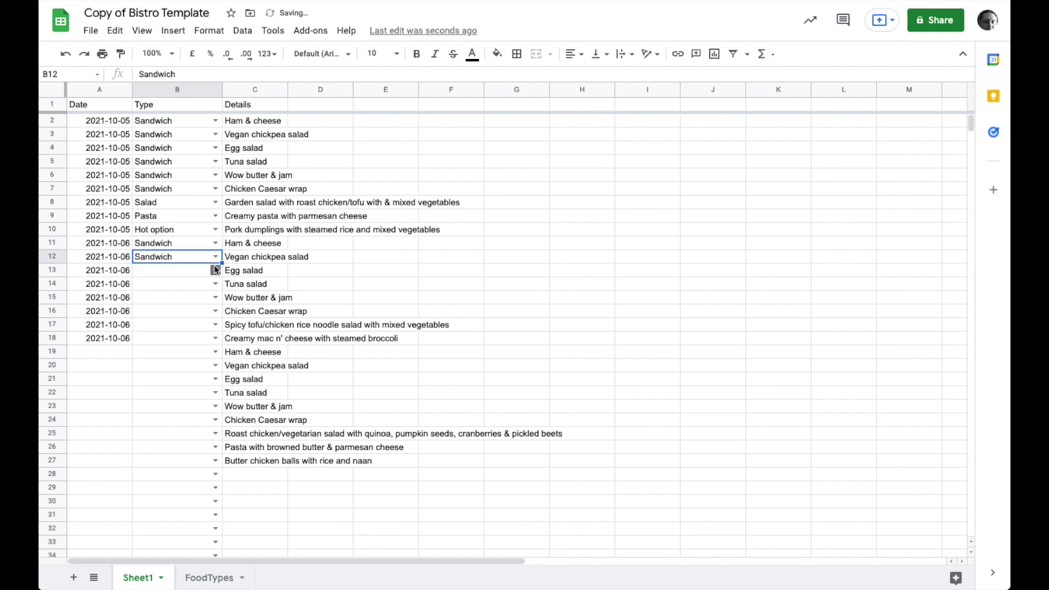
left_click(215, 270)
left_click(198, 291)
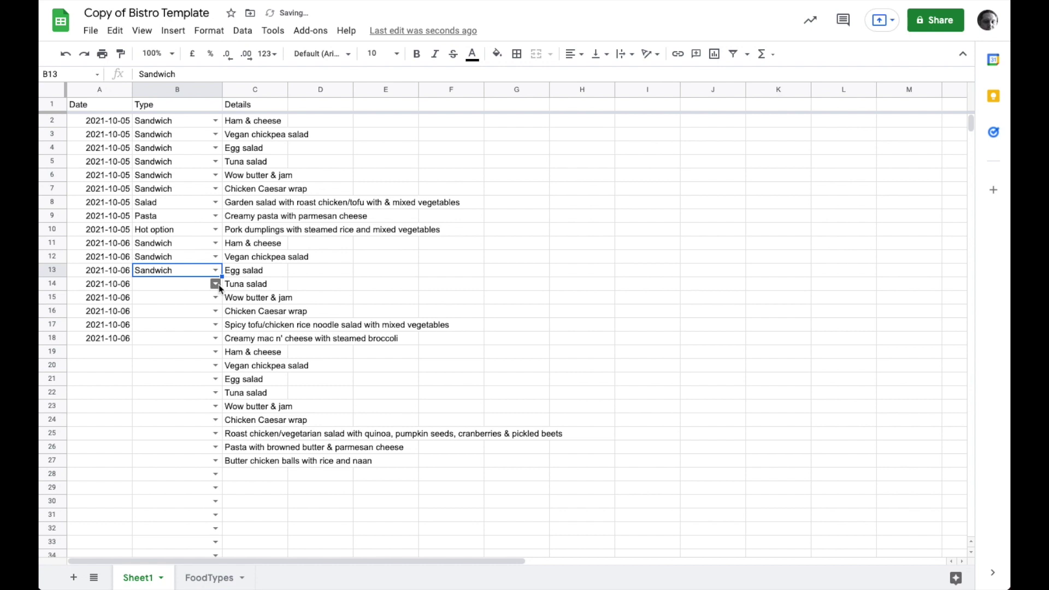
left_click(215, 284)
left_click(203, 304)
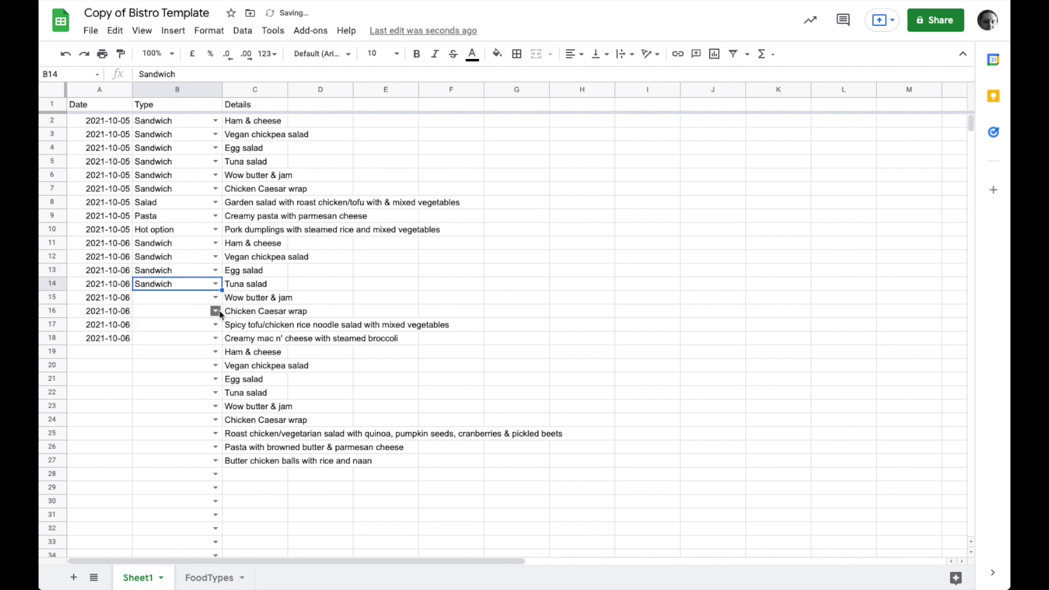
left_click(215, 297)
left_click(200, 312)
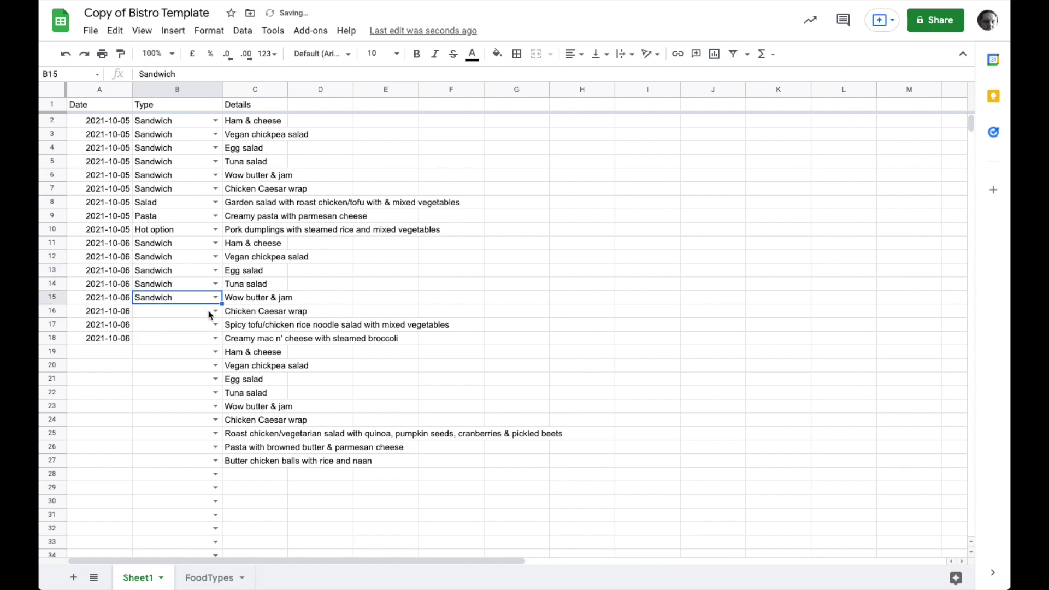
left_click(216, 311)
left_click(193, 328)
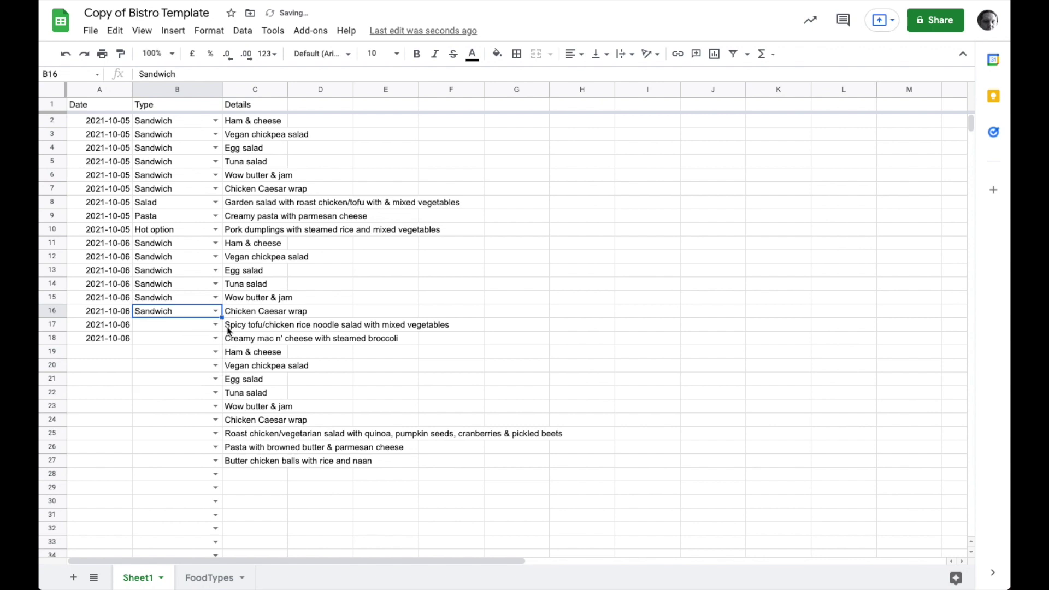
Set B17 to Salad, B18 to Pasta, and B19–B20 to Sandwich.
left_click(215, 324)
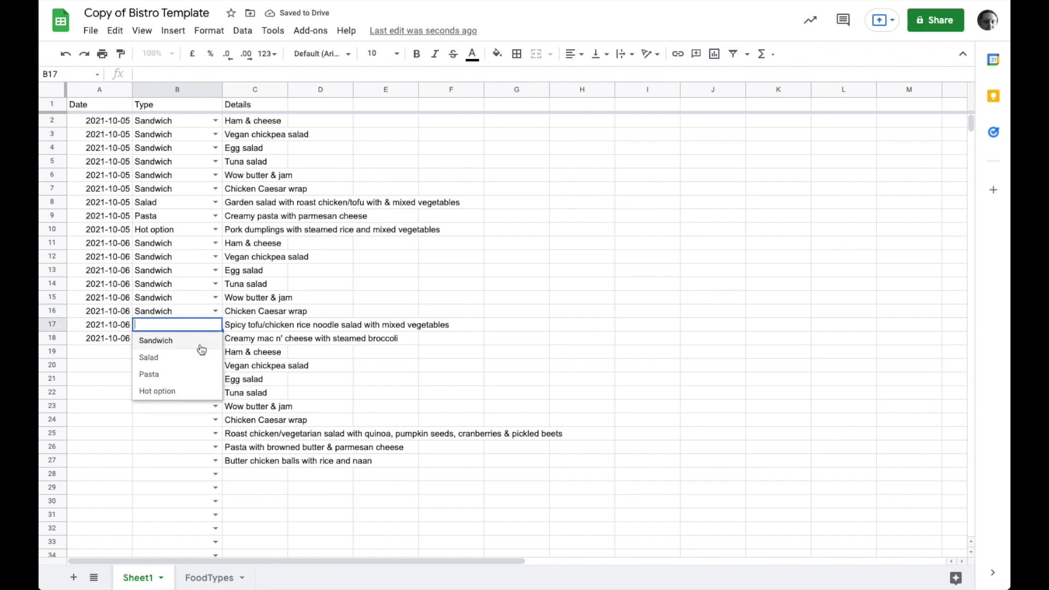
left_click(199, 357)
left_click(215, 339)
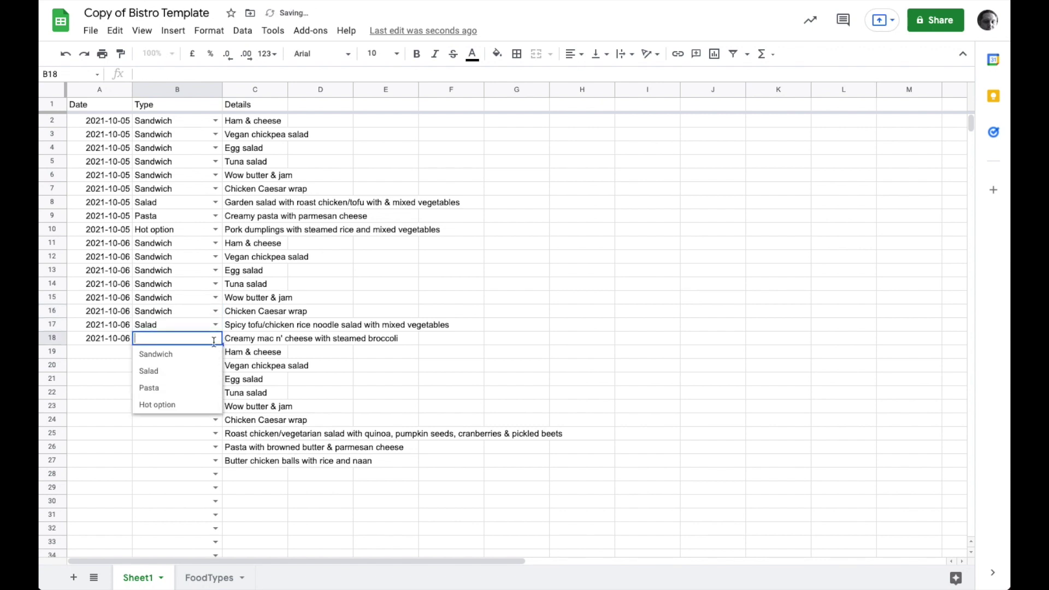
left_click(189, 387)
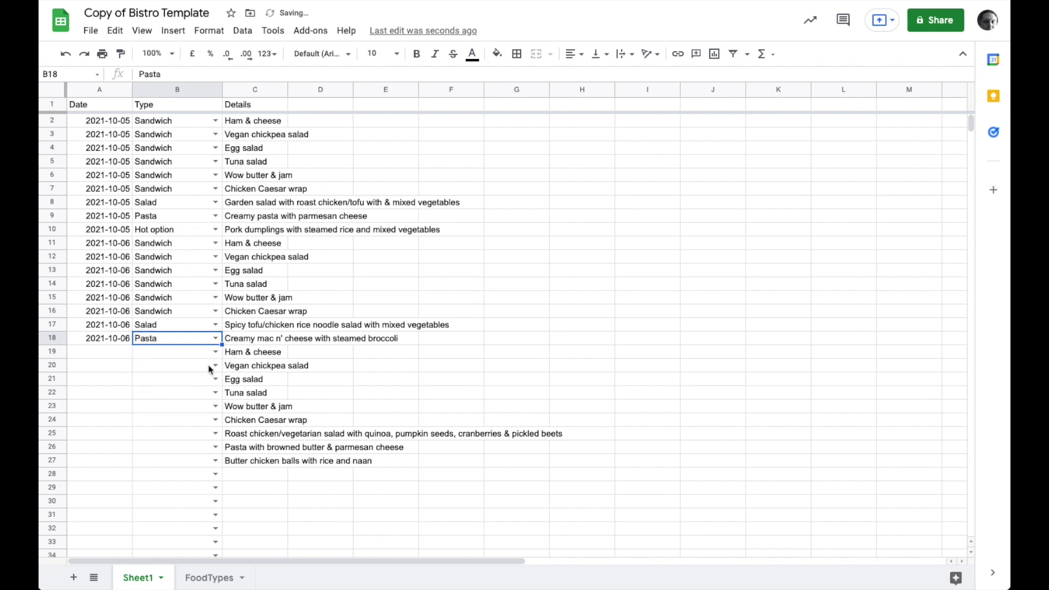
left_click(215, 352)
left_click(199, 369)
left_click(215, 366)
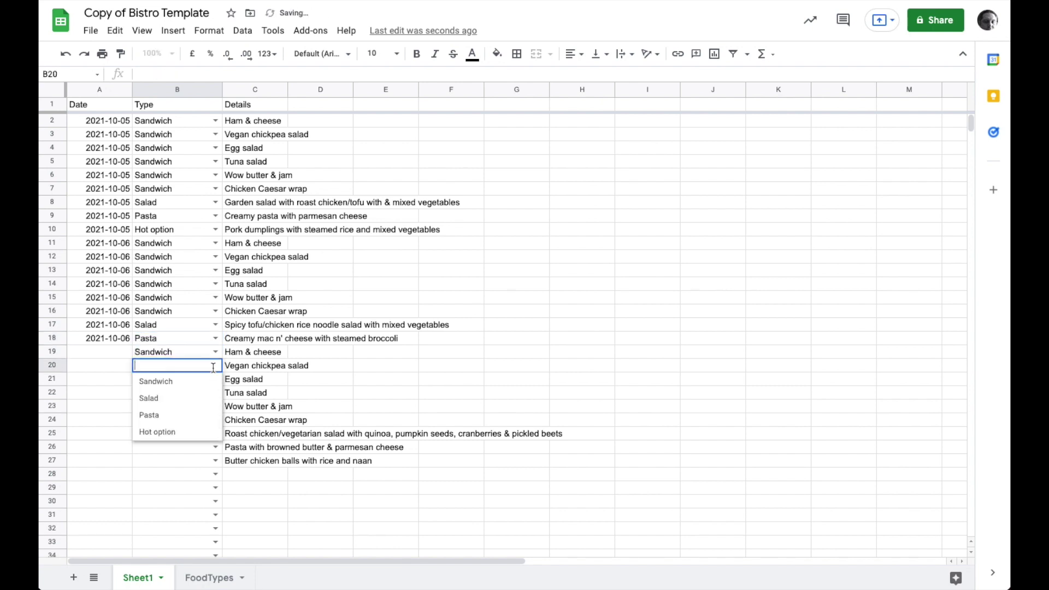
left_click(208, 382)
Set B21 through B24 to Sandwich from their drop-downs.
left_click(210, 382)
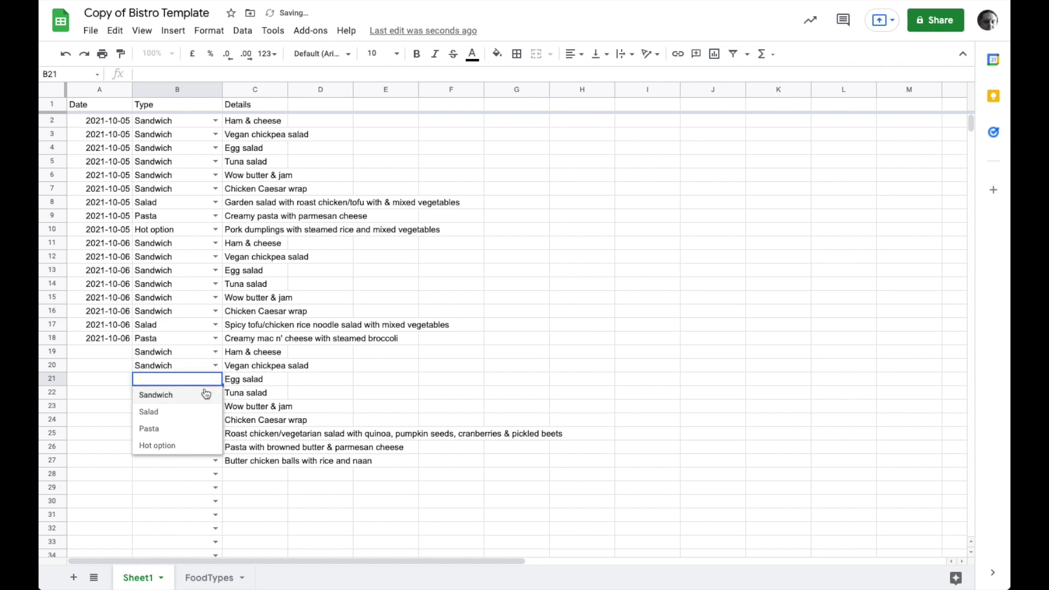
left_click(206, 395)
left_click(210, 393)
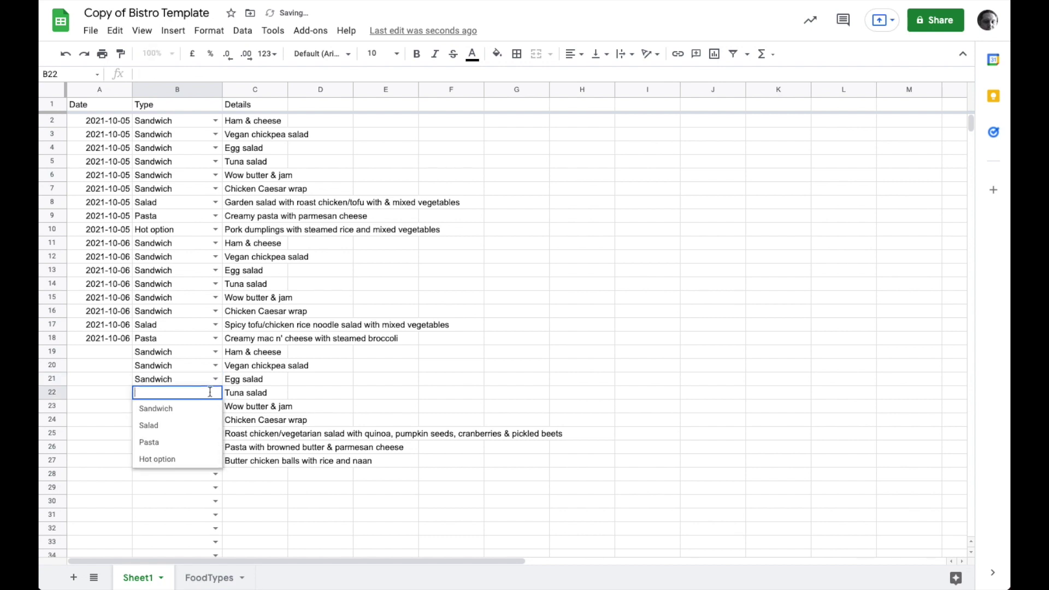
left_click(214, 411)
left_click(216, 412)
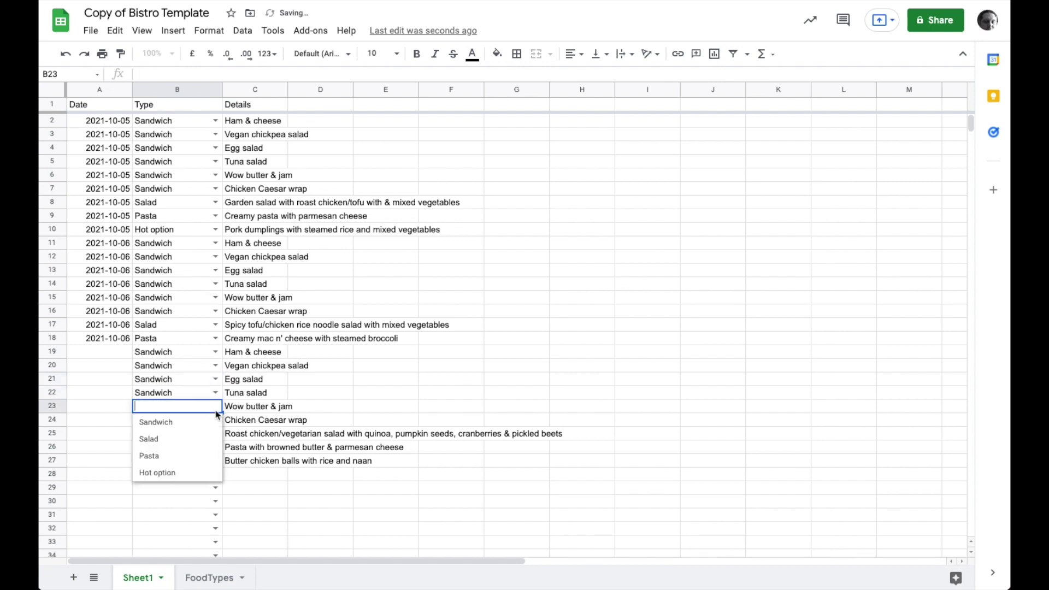
left_click(196, 422)
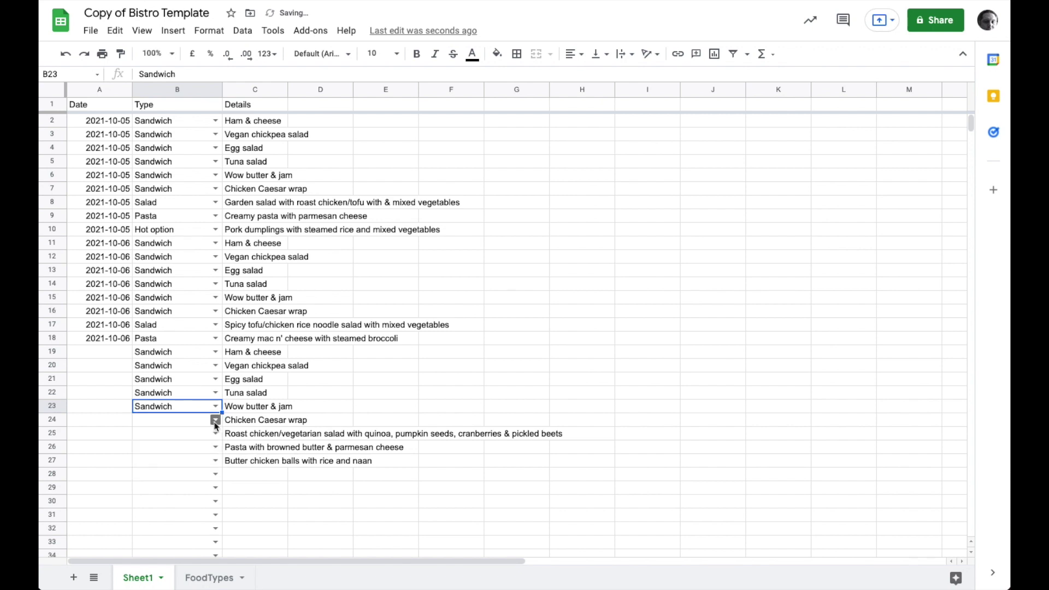
left_click(214, 426)
left_click(194, 439)
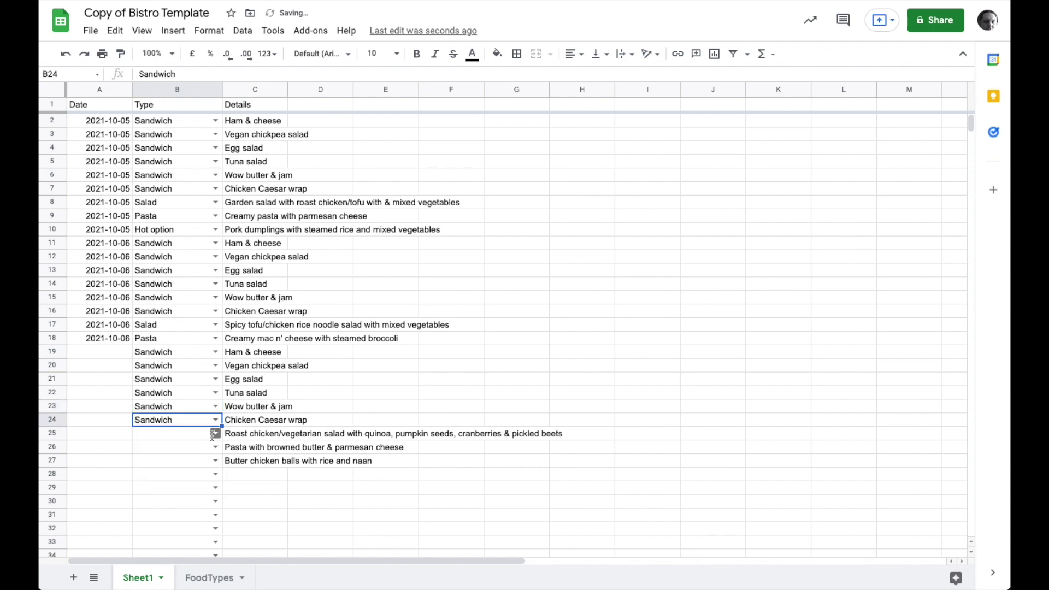
Set B25 to Salad, B26 to Pasta, and B27 to Hot option.
left_click(211, 435)
left_click(187, 467)
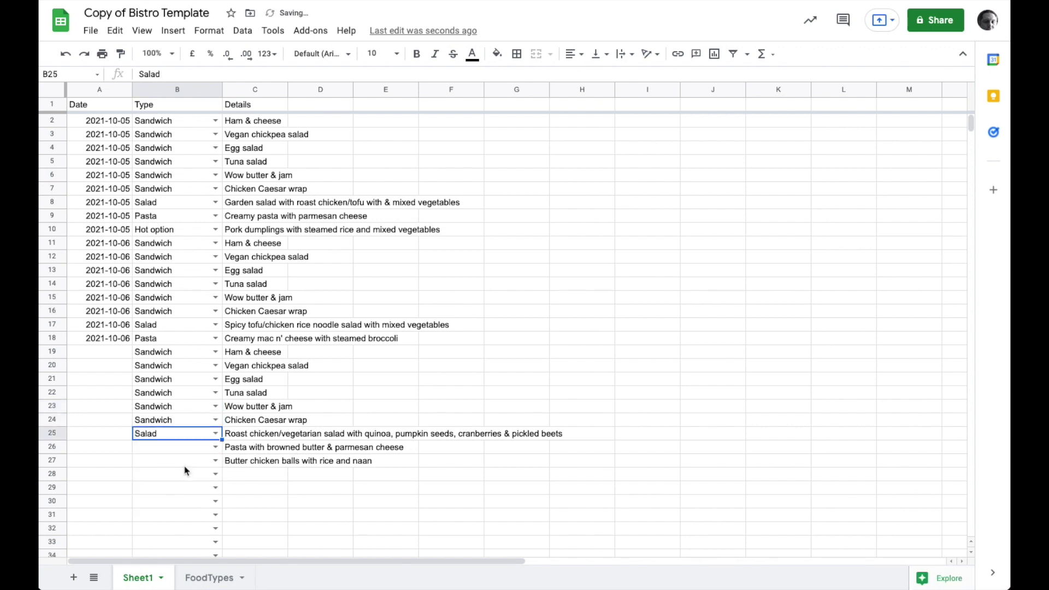
left_click(215, 447)
left_click(179, 496)
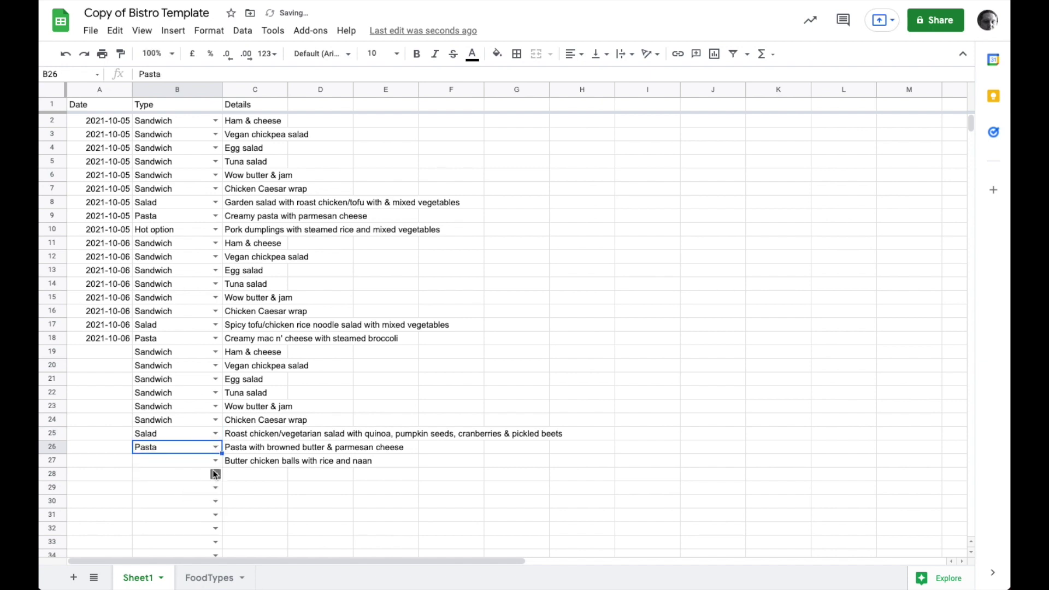
left_click(176, 527)
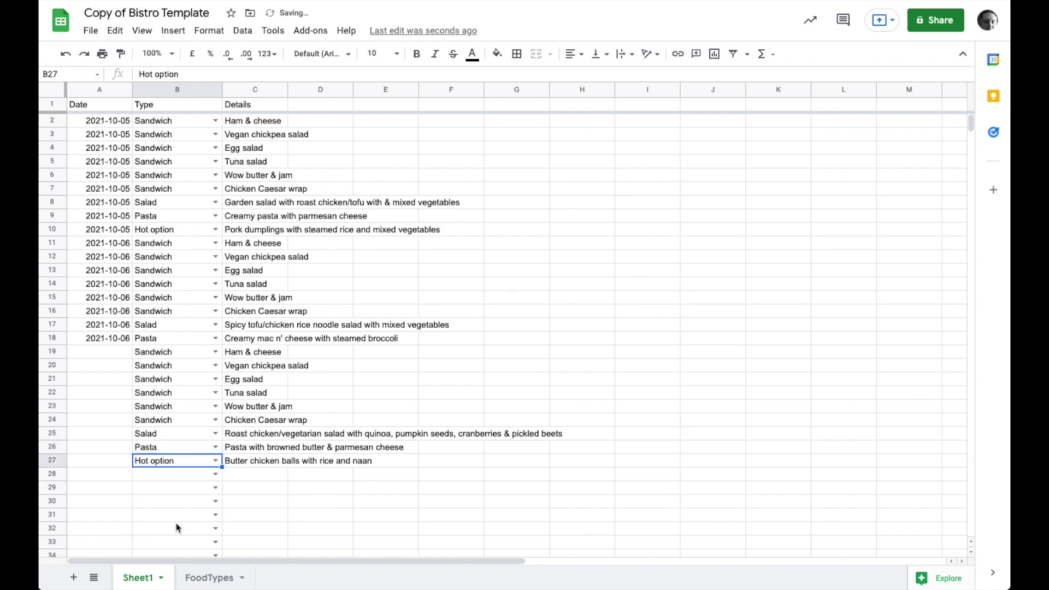
left_click(188, 474)
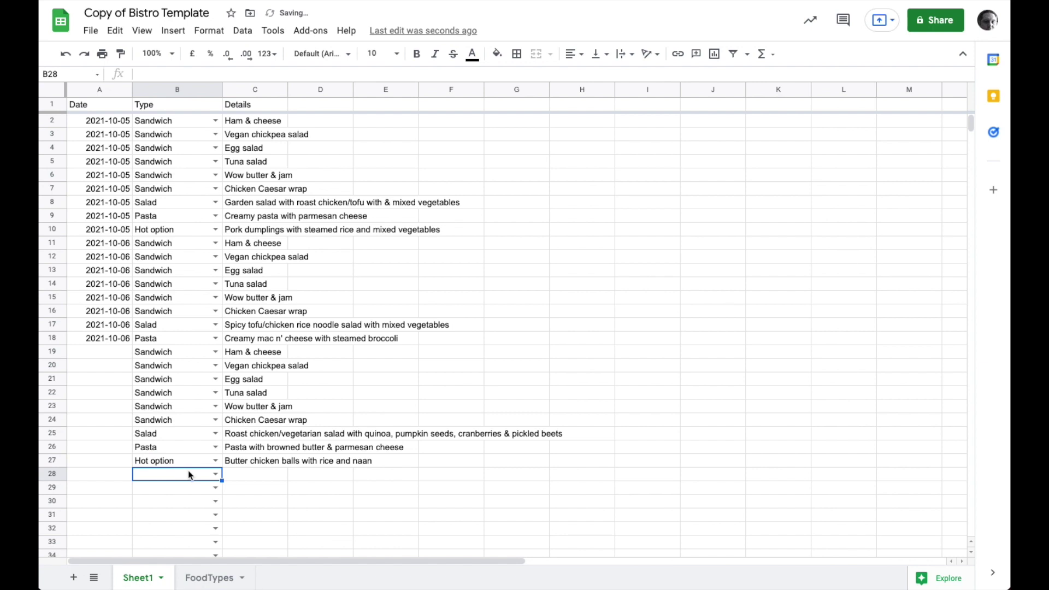
Enter Burger in B28 to trigger the invalid-data warning, then clear the cell.
double_click(189, 474)
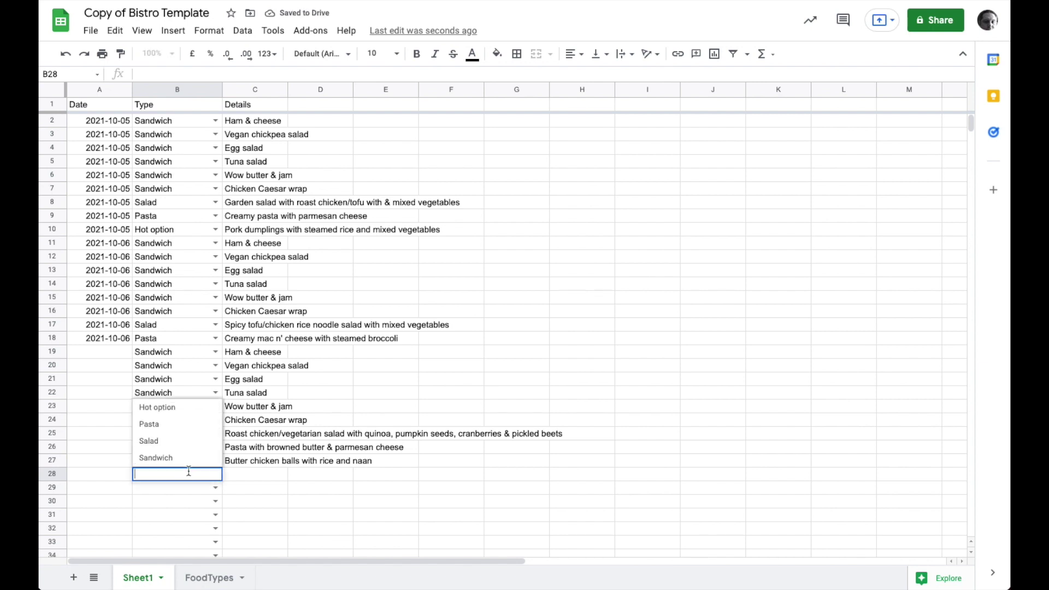
type("Bur")
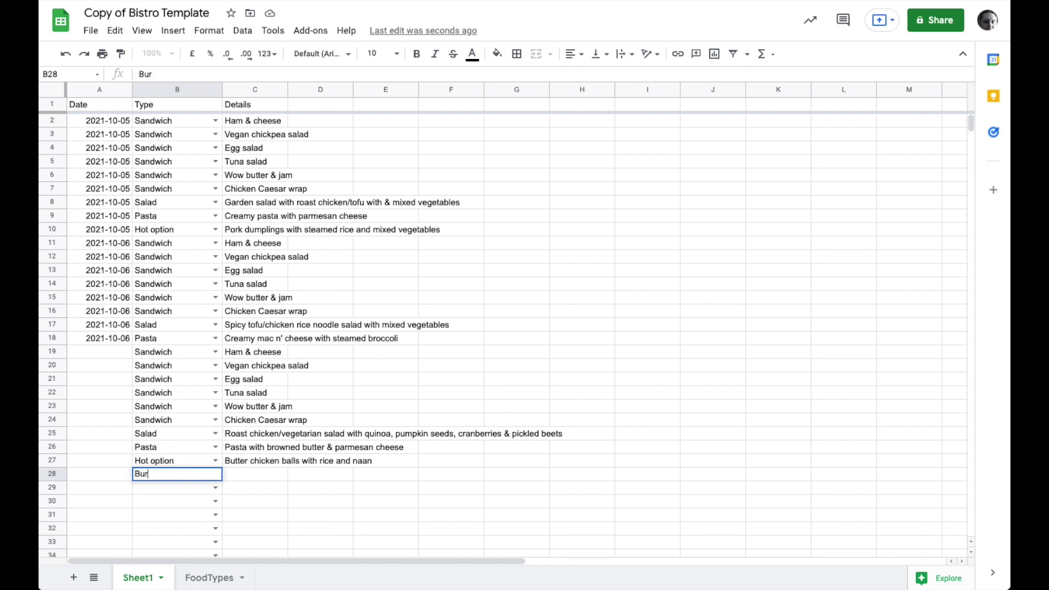
type("ger")
key("Return")
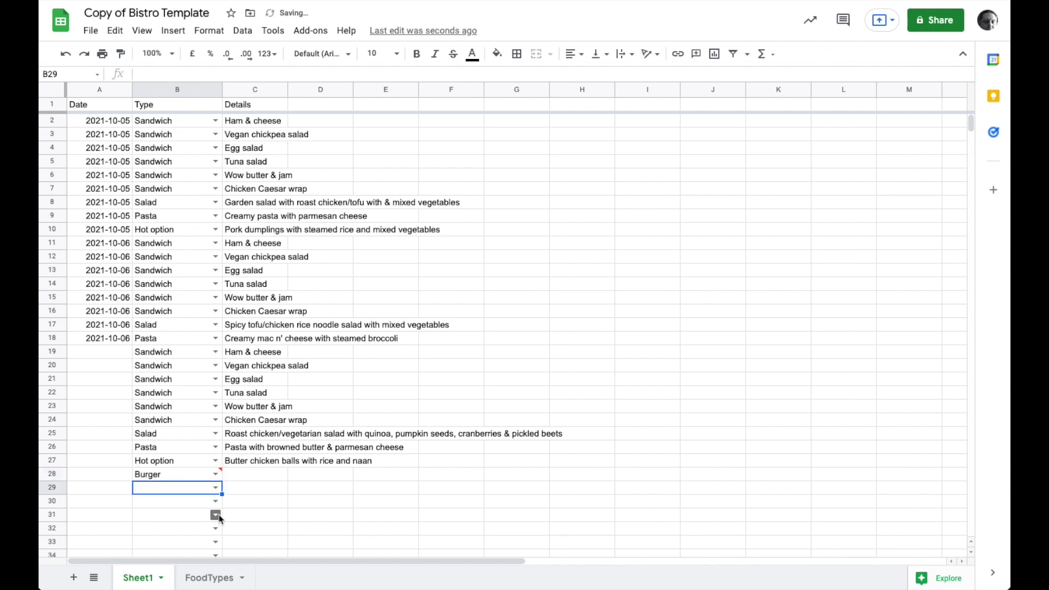
mouse_move(222, 474)
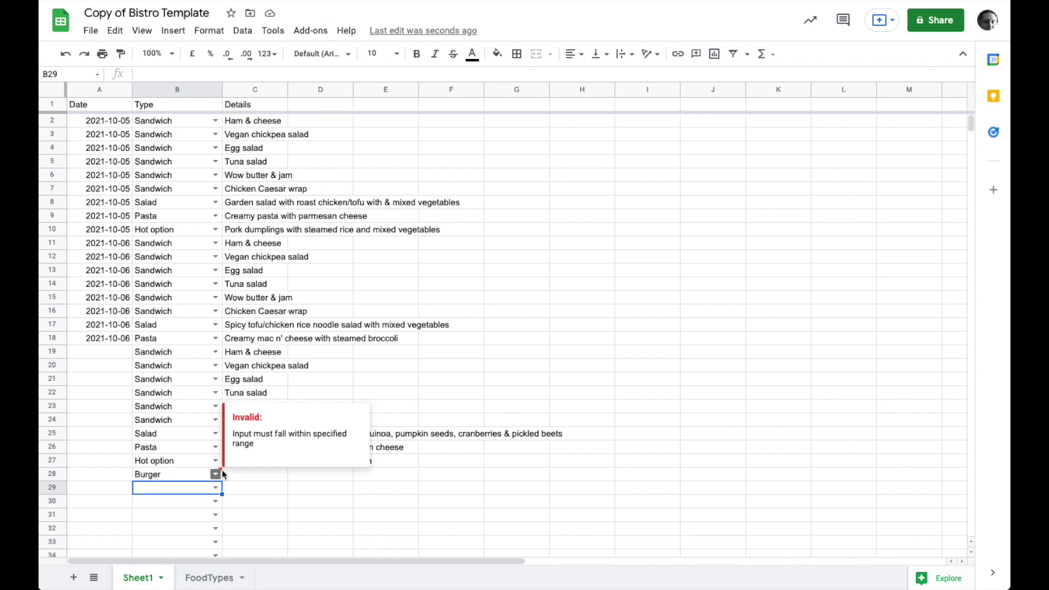
double_click(166, 475)
key("BackSpace")
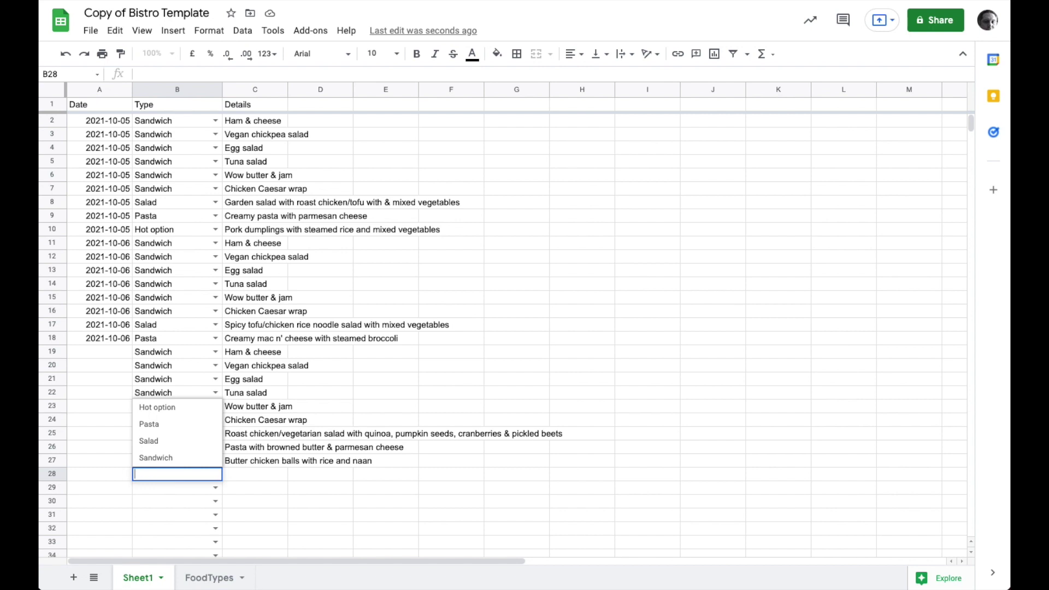
Add Soup as a new food type in cell A6 of FoodTypes.
left_click(211, 578)
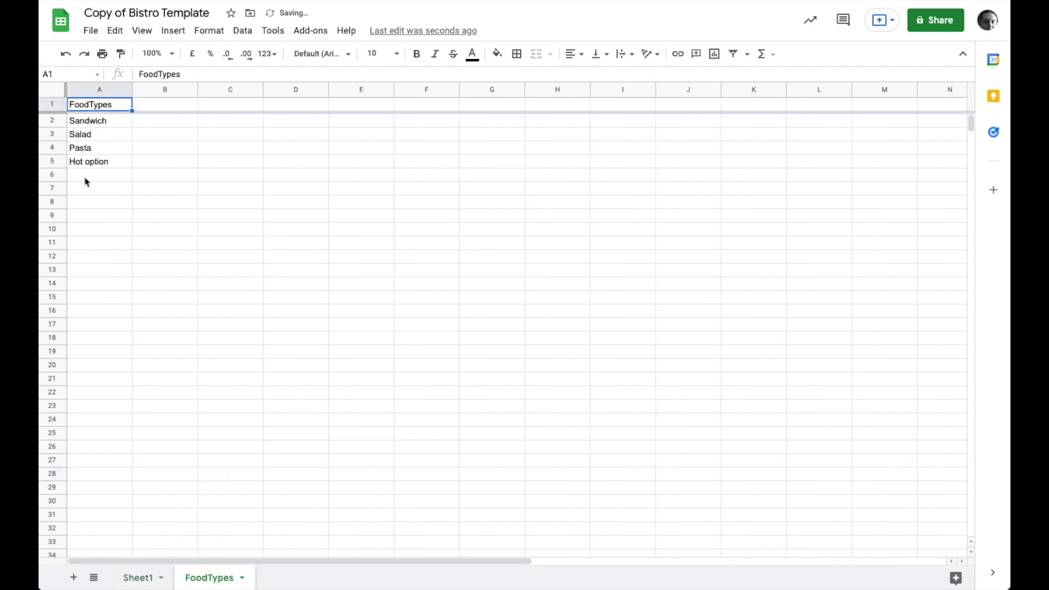
double_click(84, 176)
type("Soup")
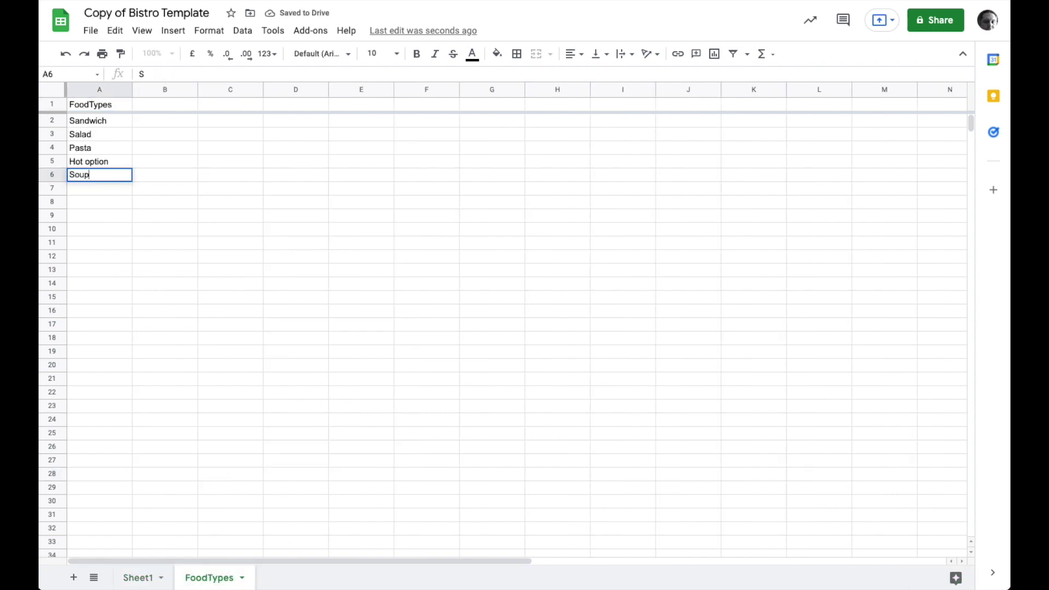
key("Return")
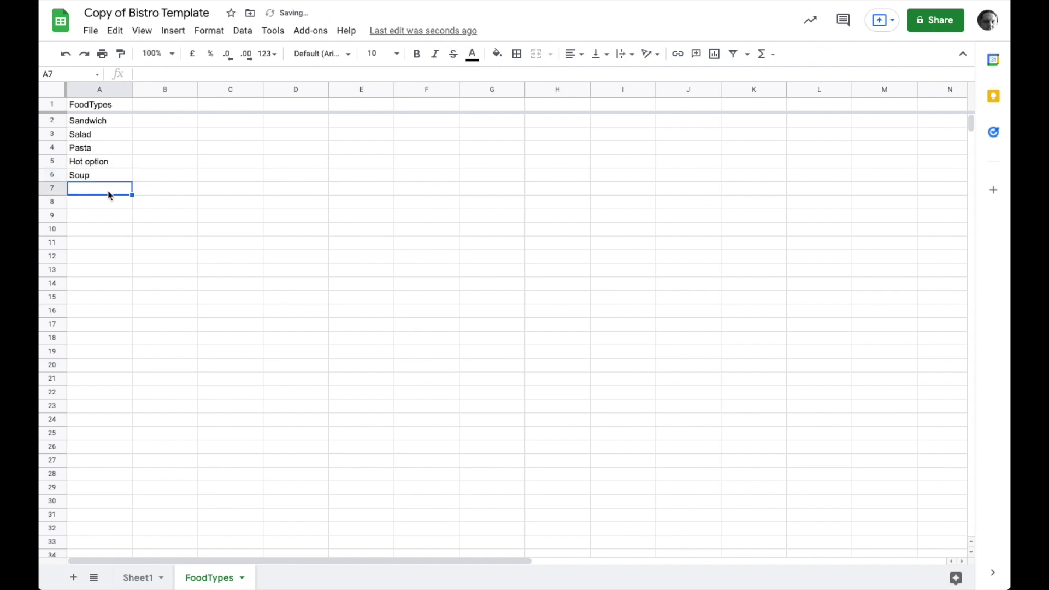
Pick Soup from B28's drop-down on Sheet1 to confirm it's offered, then clear B28.
left_click(138, 577)
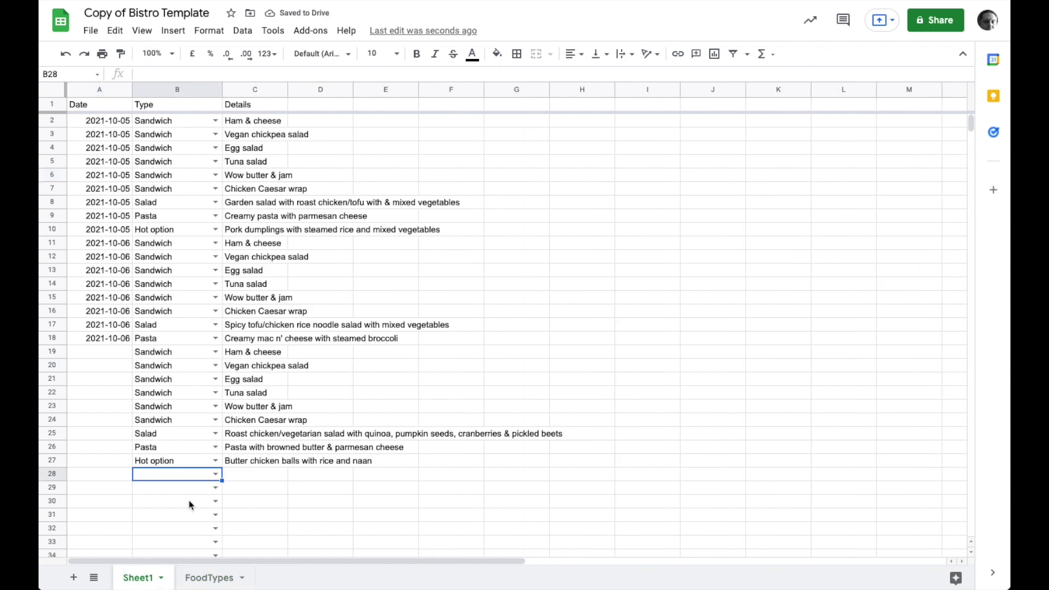
left_click(215, 474)
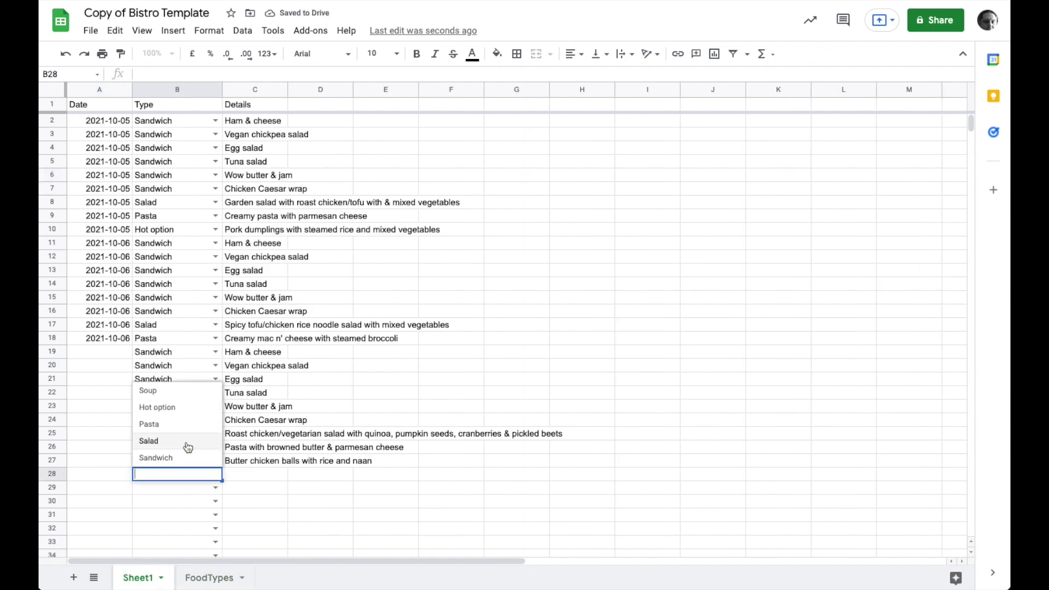
left_click(177, 392)
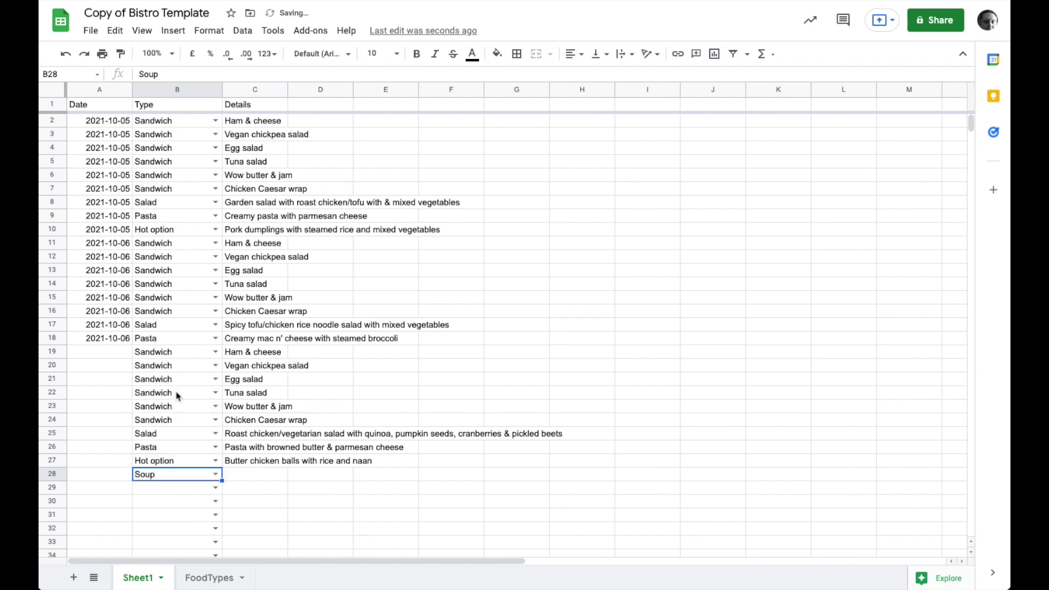
double_click(182, 475)
key("BackSpace")
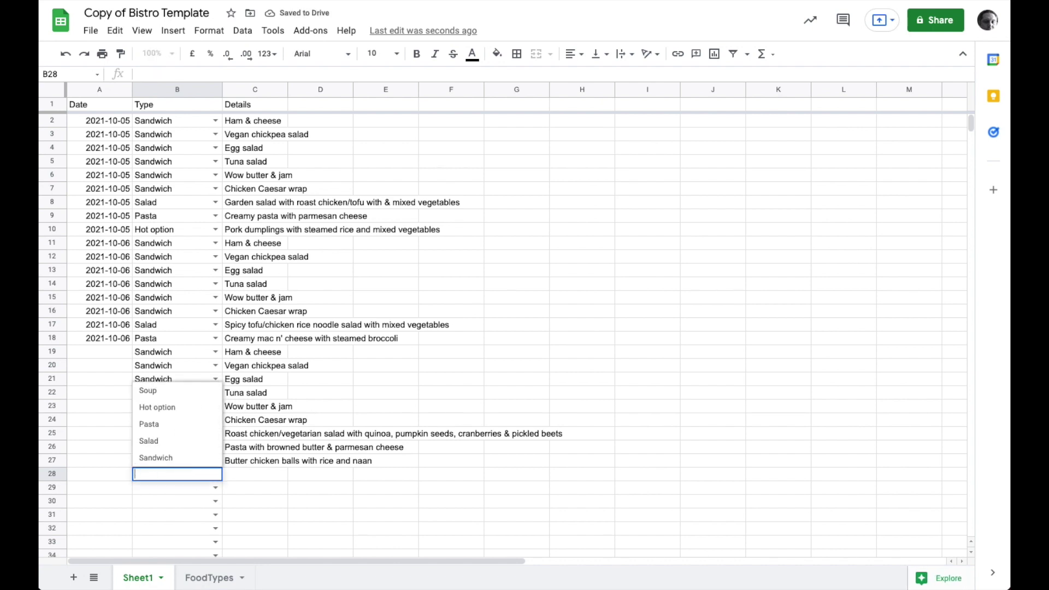
left_click(248, 479)
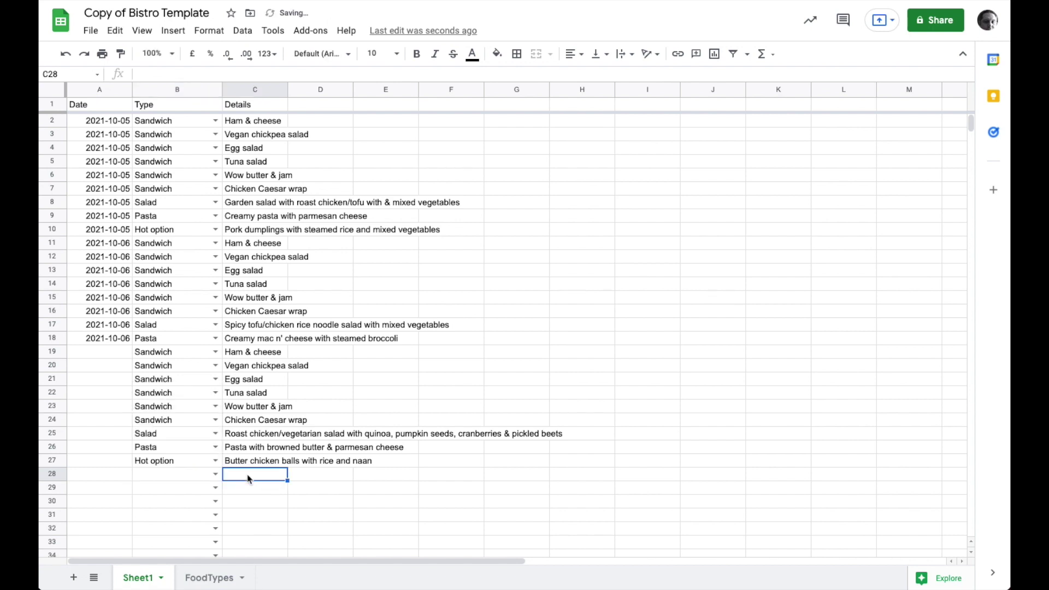